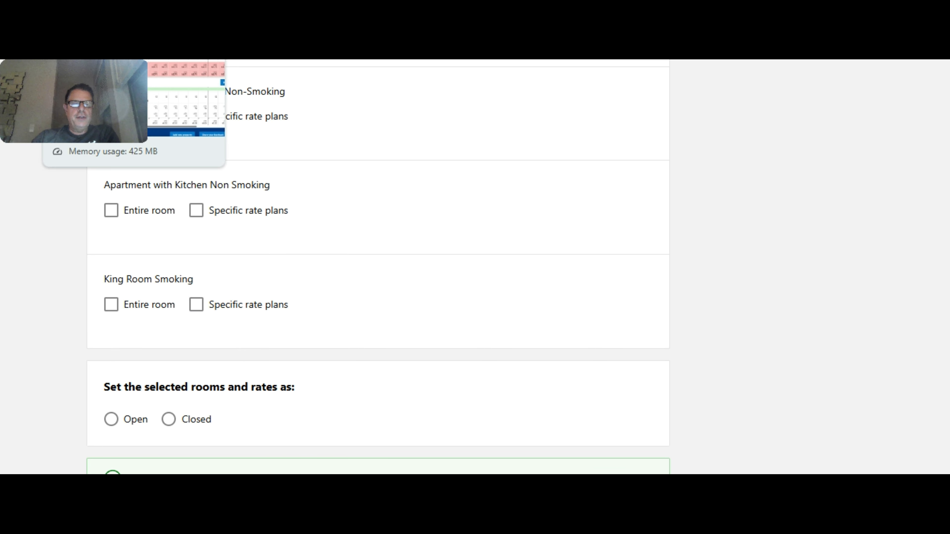
# - Review the King Room Smoking availability and rate plans in the calendar from 20 September 2025
pyautogui.click(129, 60)
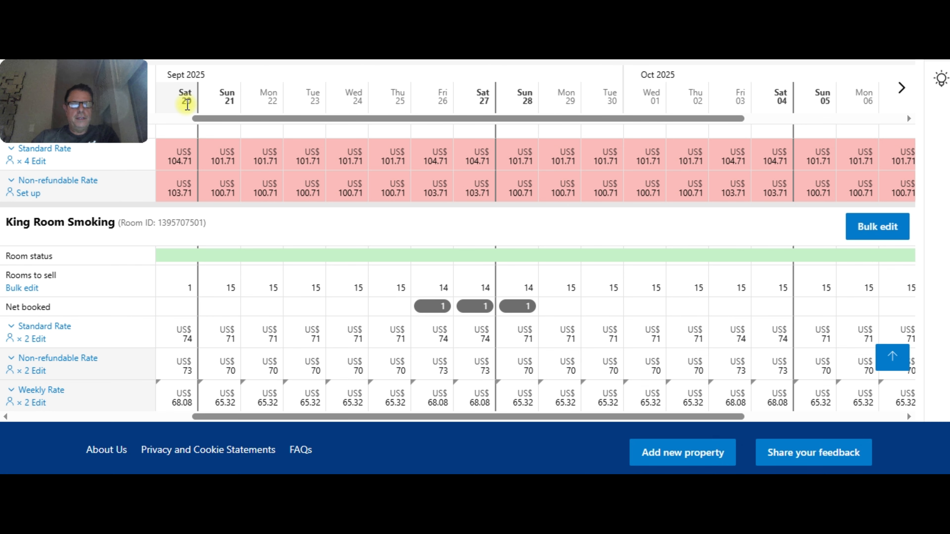
pyautogui.scroll(-2, 254, 262)
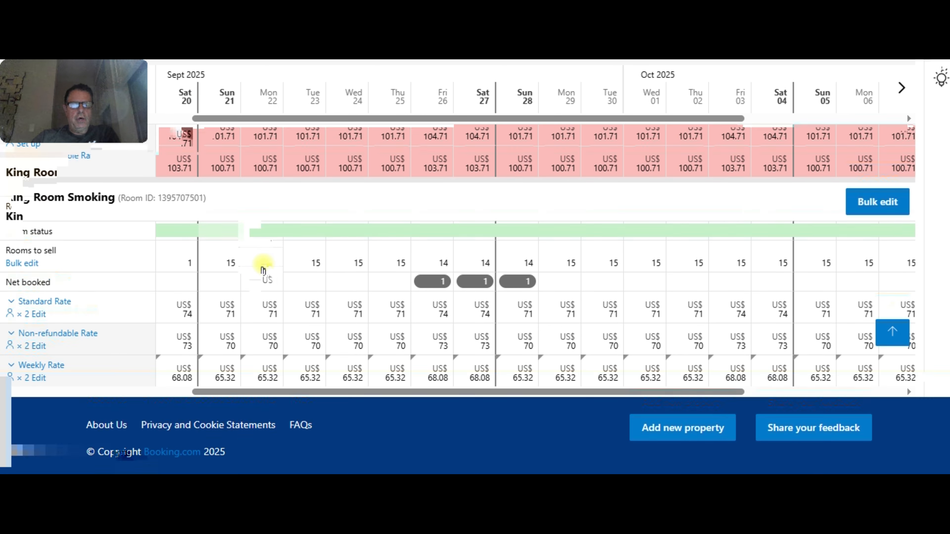
pyautogui.click(185, 238)
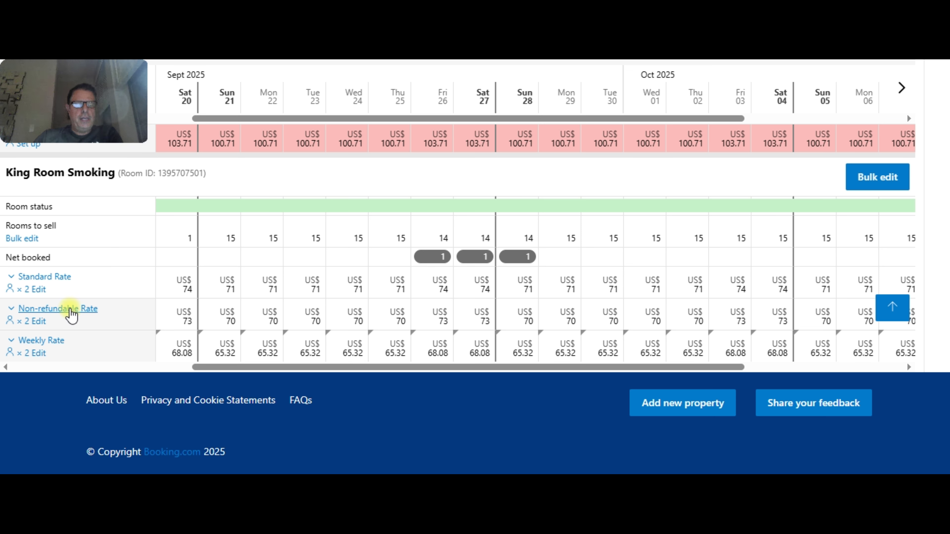
pyautogui.moveTo(71, 314)
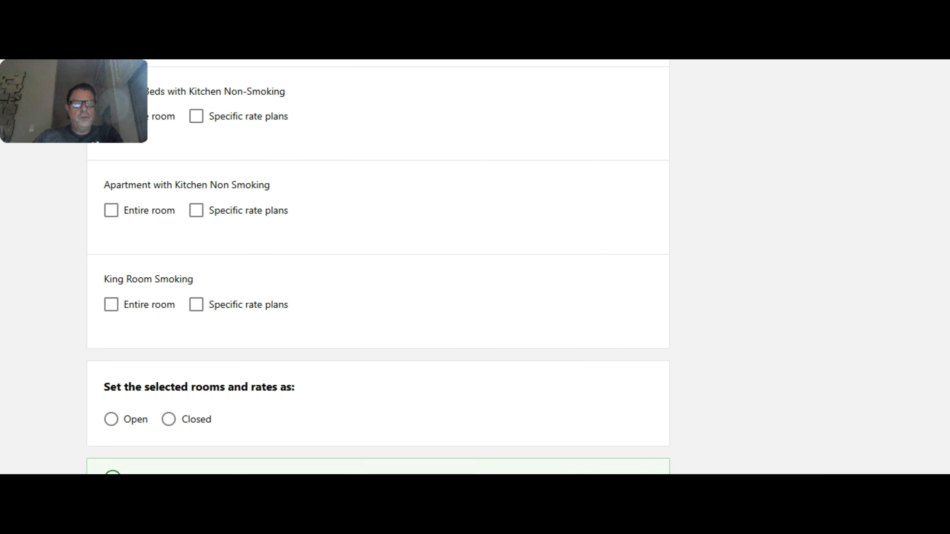
pyautogui.scroll(7, 346, 196)
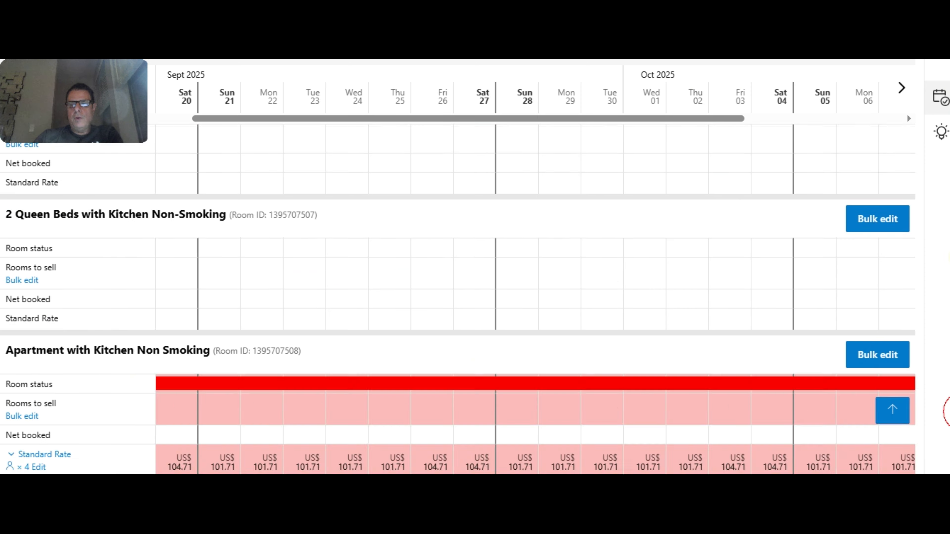
# - Go from the calendar to the Open/close rooms page under Rates & Availability
pyautogui.moveTo(949, 259); pyautogui.dragTo(912, 70)
pyautogui.moveTo(243, 112)
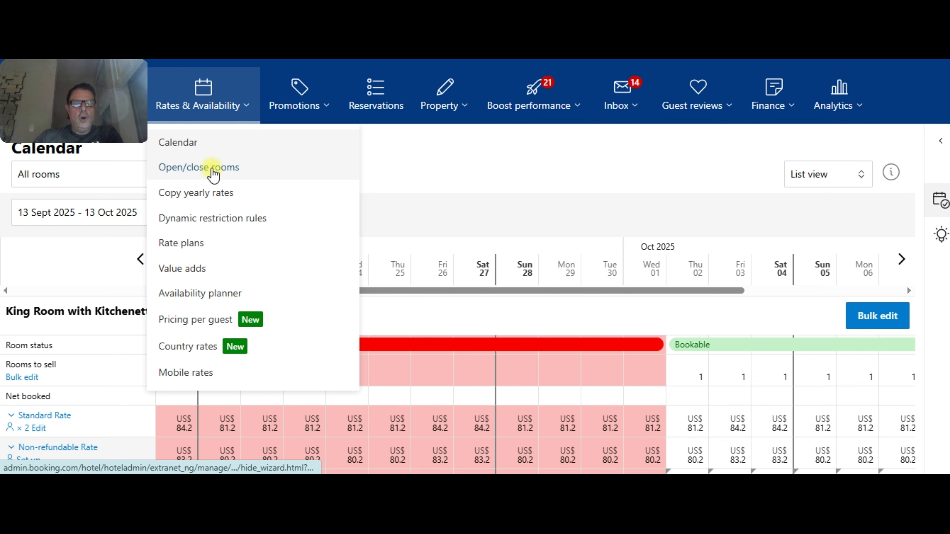
pyautogui.scroll(-15, 411, 176)
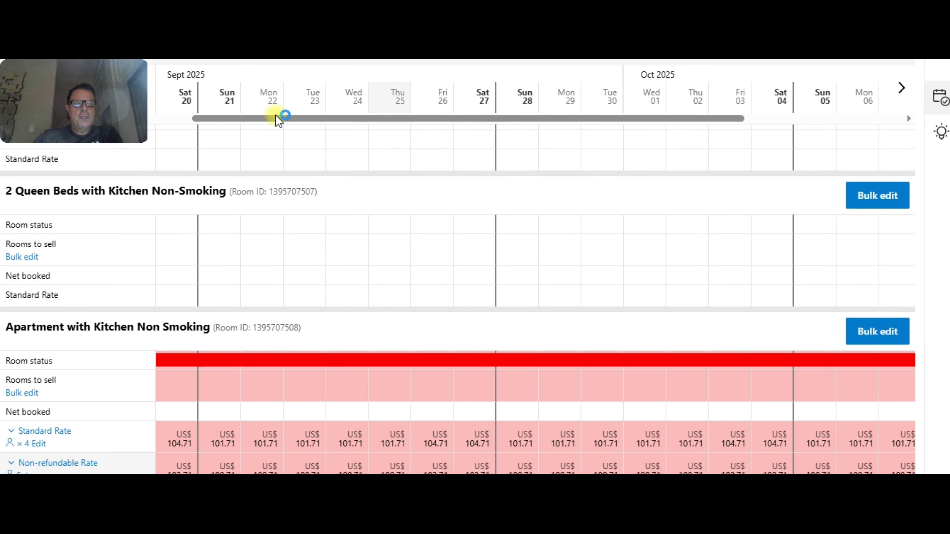
pyautogui.scroll(4, 318, 180)
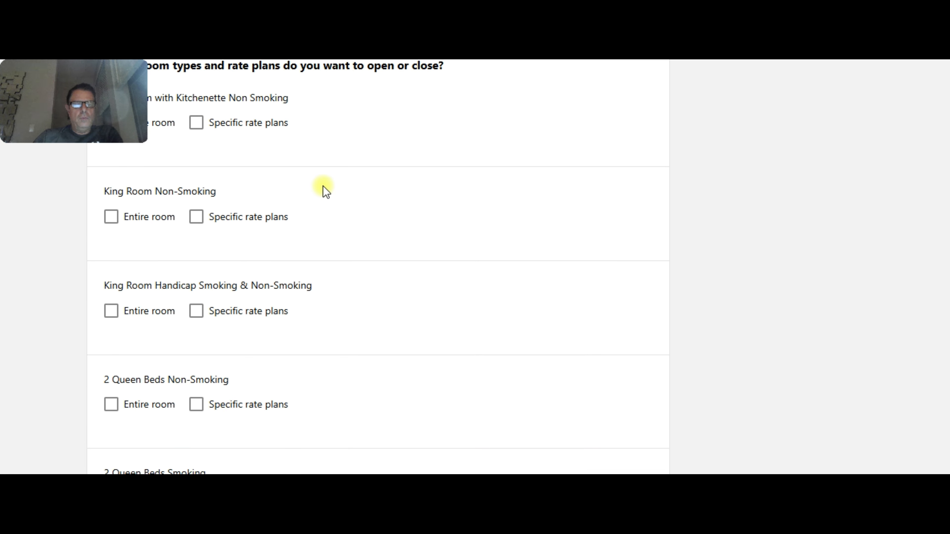
pyautogui.scroll(10, 319, 182)
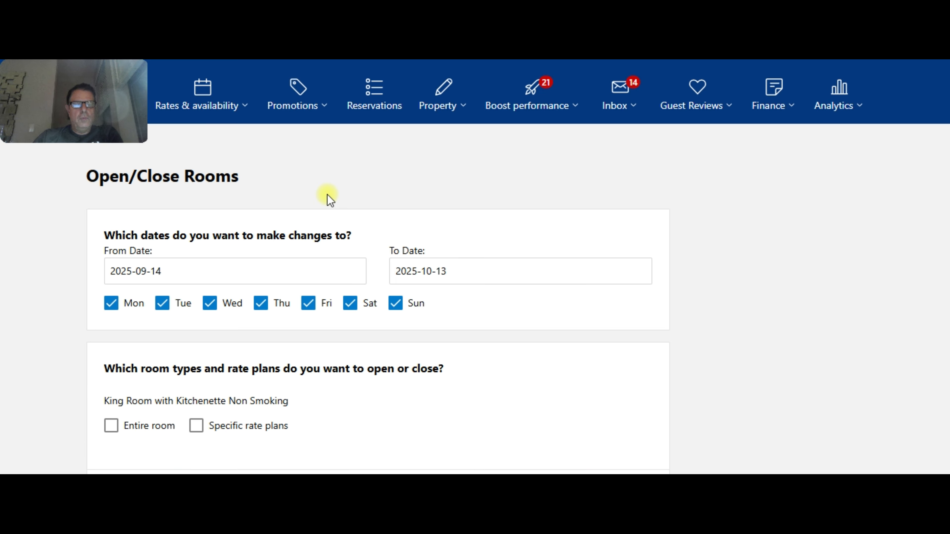
# - Set both the start and end dates of the change to 2025-09-20
pyautogui.click(252, 270)
pyautogui.click(267, 187)
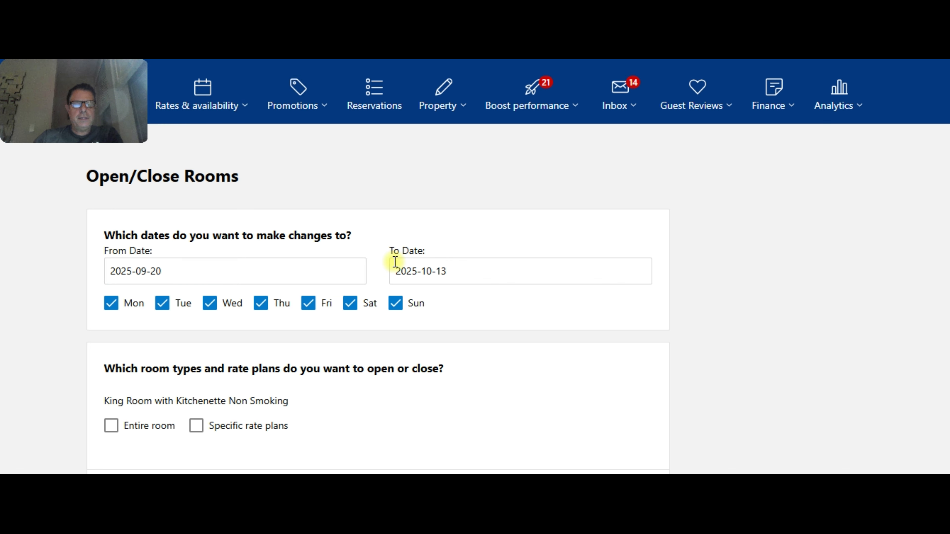
pyautogui.click(411, 270)
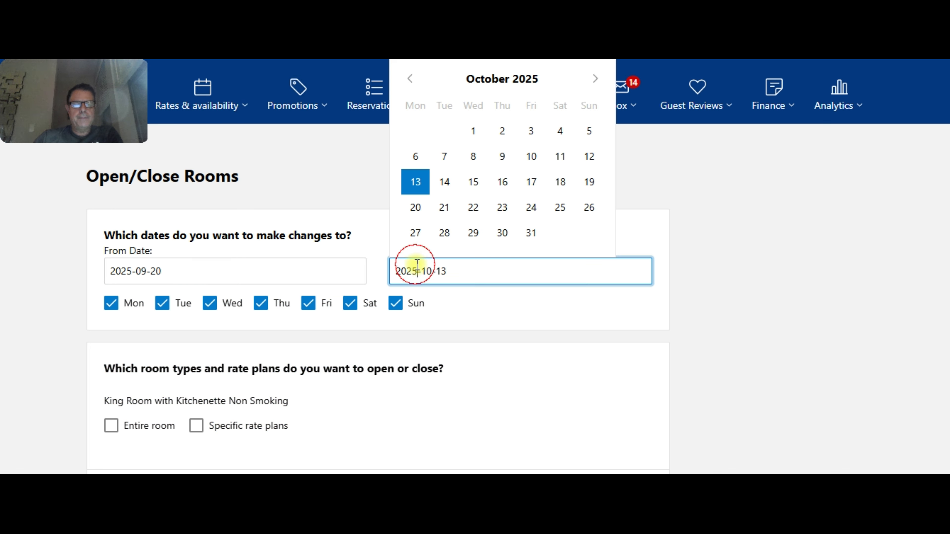
pyautogui.click(410, 78)
pyautogui.click(560, 183)
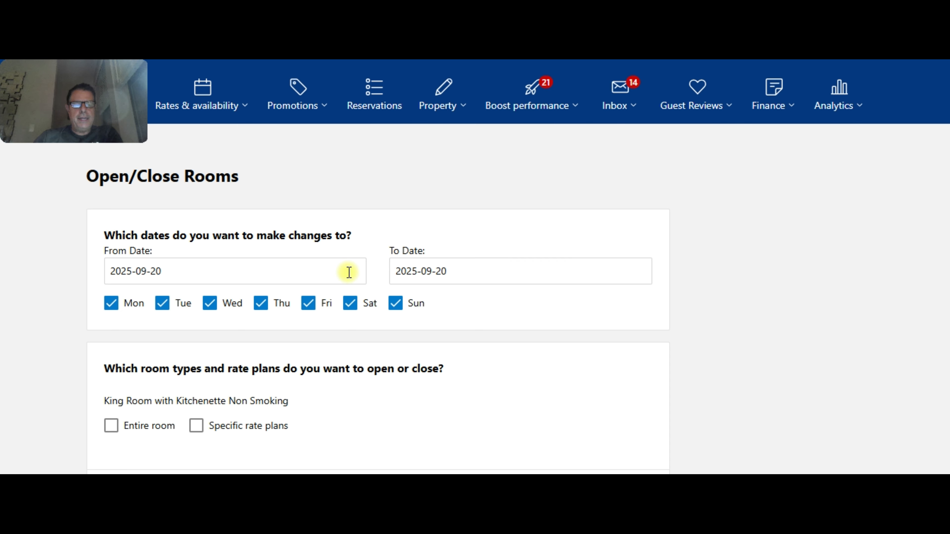
# - For King Room Smoking, limit the change to the Standard Rate and Non-refundable Rate plans
pyautogui.scroll(-3, 291, 259)
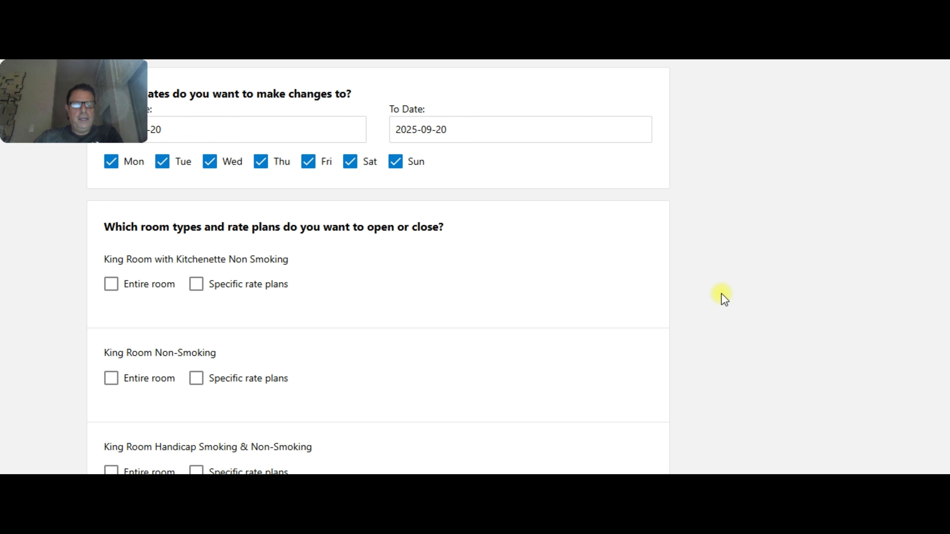
pyautogui.scroll(-12, 516, 295)
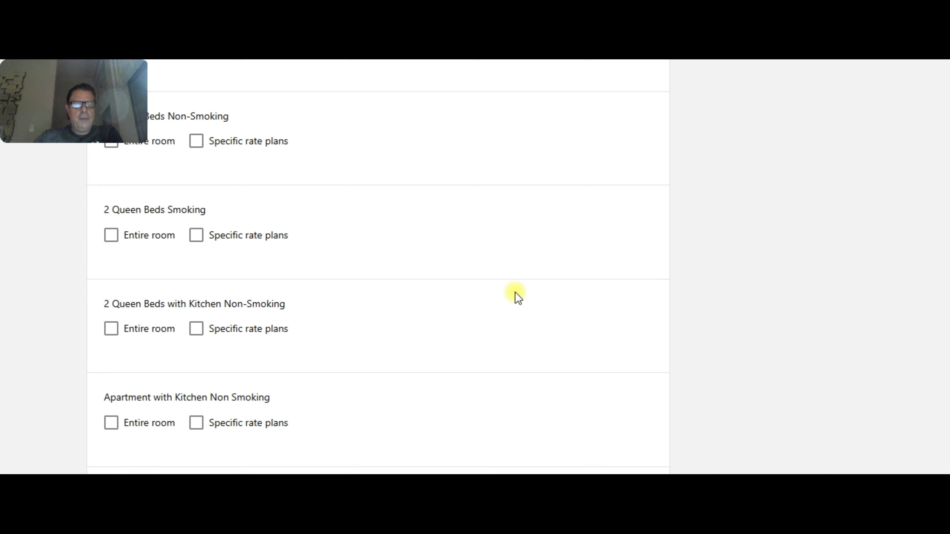
pyautogui.scroll(-2, 516, 296)
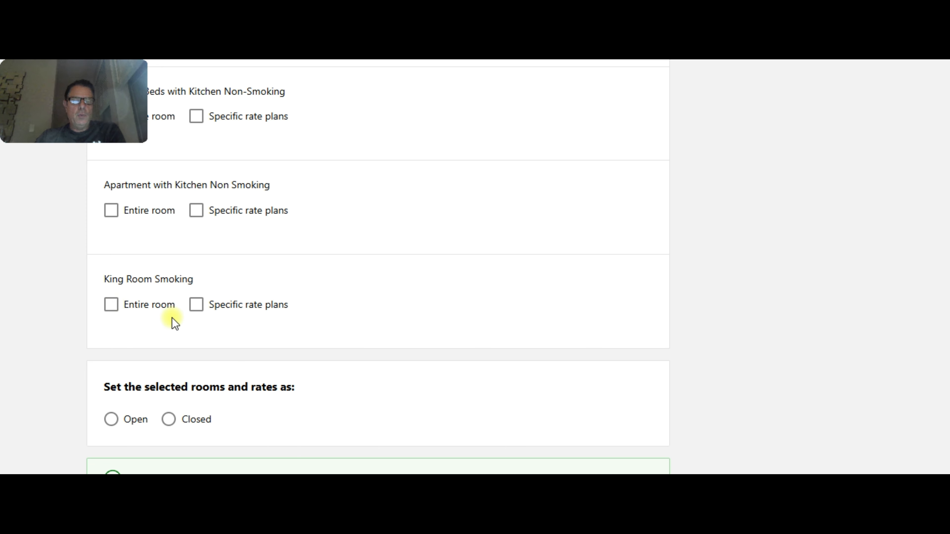
pyautogui.click(195, 306)
pyautogui.scroll(-4, 397, 286)
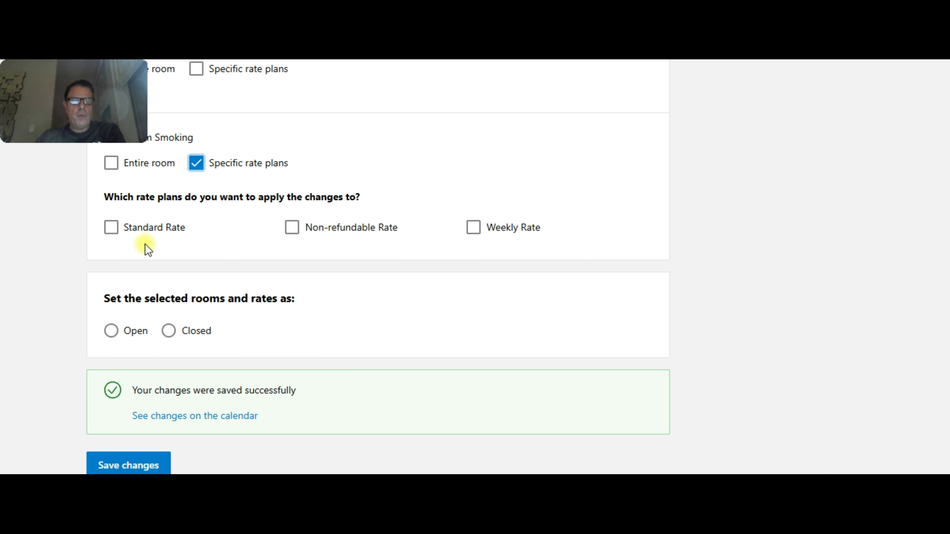
pyautogui.click(112, 229)
pyautogui.click(293, 229)
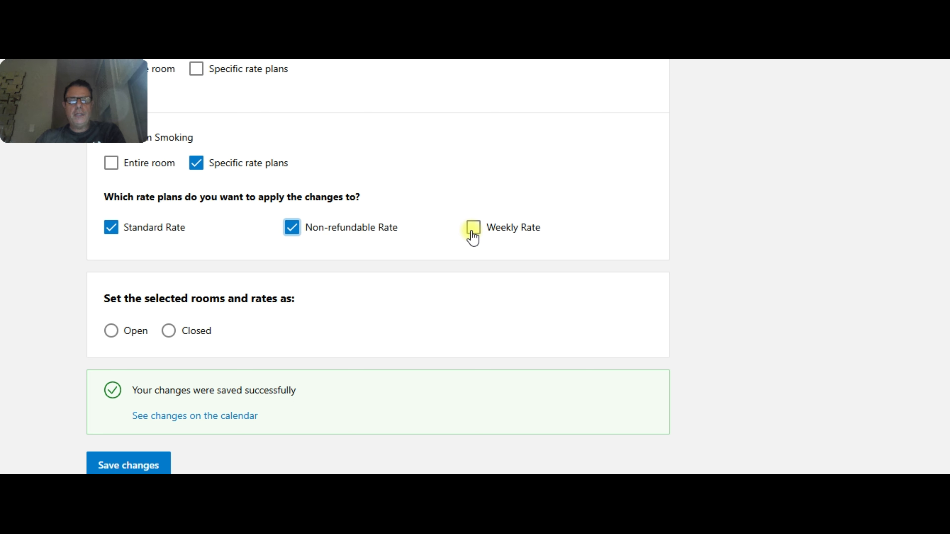
# - Set the selected King Room Smoking rate plans as Closed and save the changes
pyautogui.click(169, 330)
pyautogui.scroll(-3, 345, 323)
pyautogui.click(146, 327)
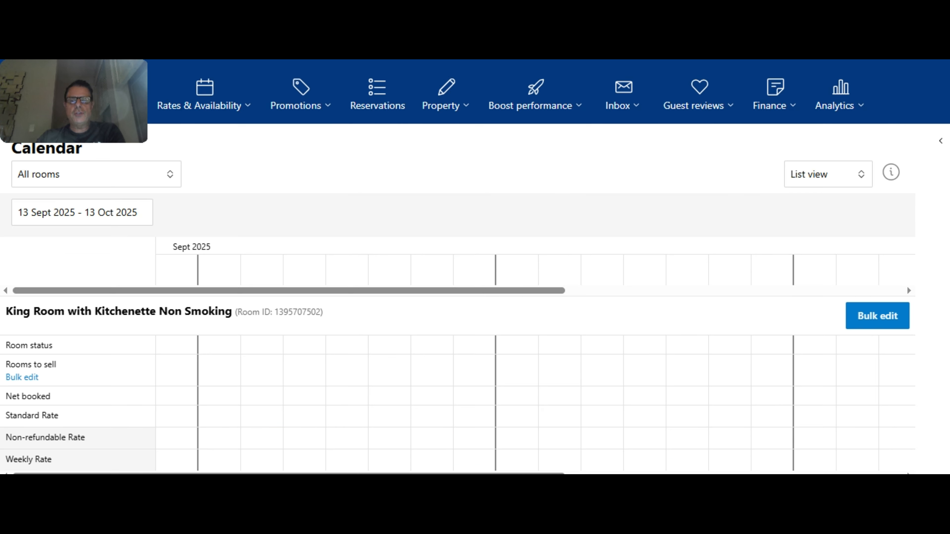
# - Check the King Room Smoking rate plans for 20 September 2025 in the calendar
pyautogui.scroll(-5, 475, 262)
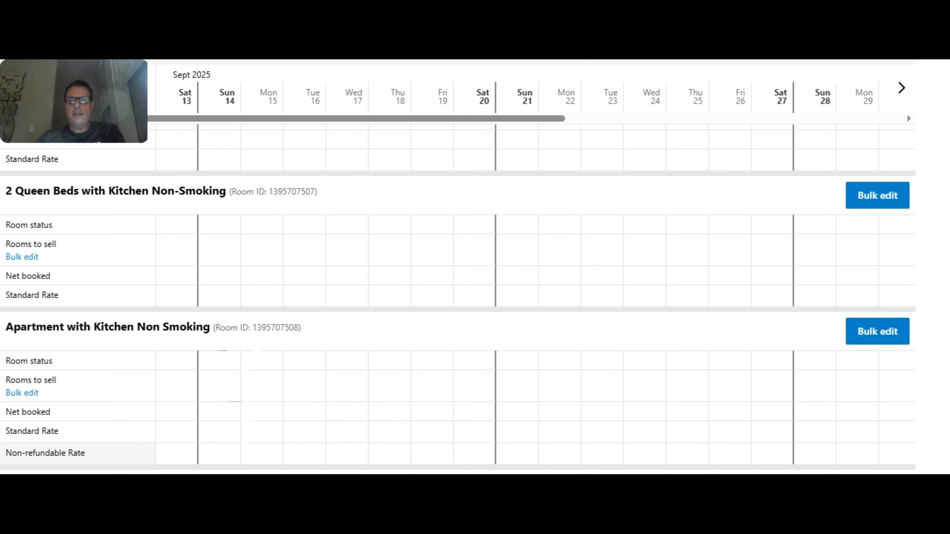
pyautogui.click(901, 89)
pyautogui.scroll(-5, 384, 276)
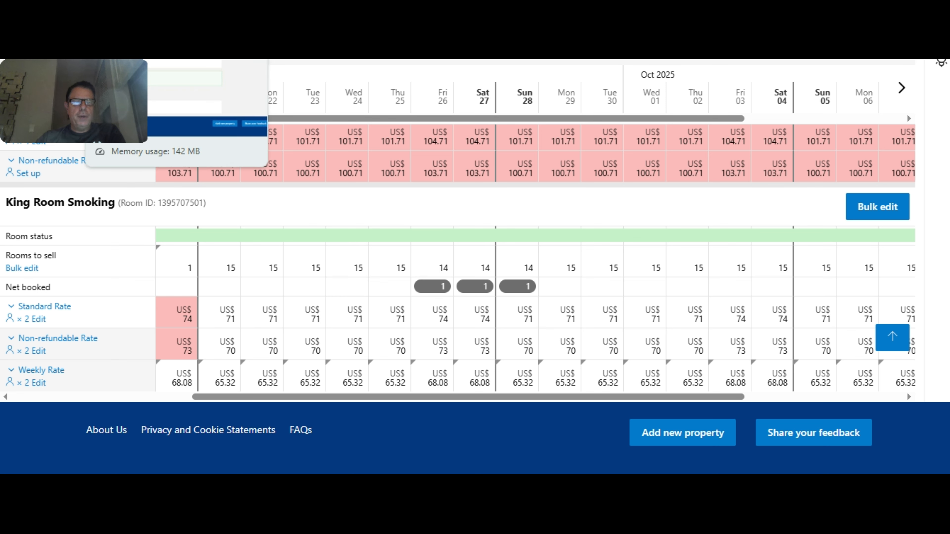
# - Return to the Open/Close Rooms form and set King Room Smoking's Standard Rate and Non-refundable Rate plans as Open
pyautogui.click(128, 60)
pyautogui.scroll(6, 425, 271)
pyautogui.scroll(-3, 424, 273)
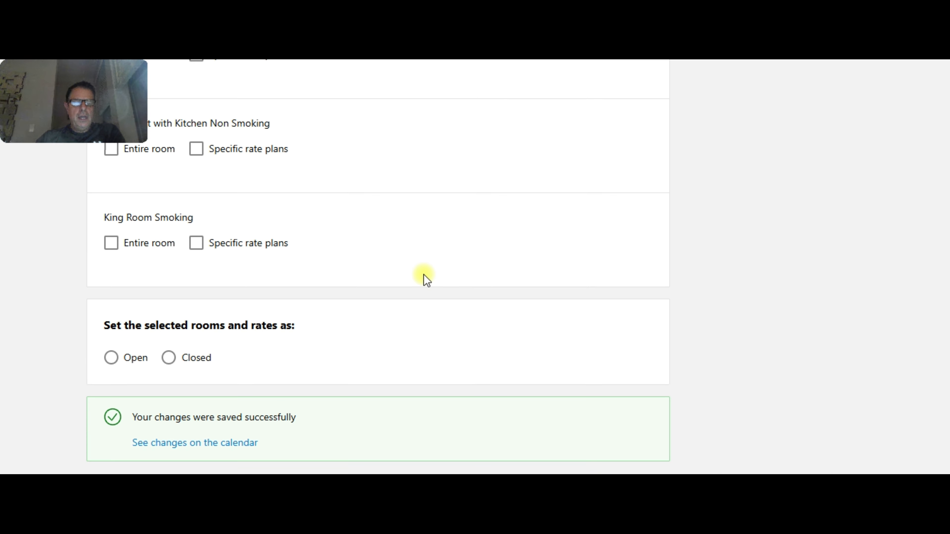
pyautogui.scroll(2, 176, 288)
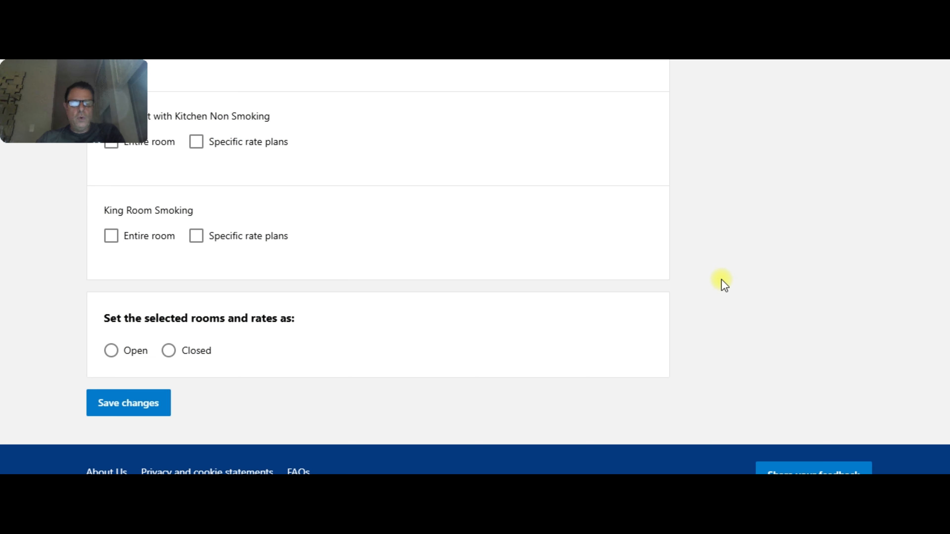
pyautogui.scroll(-2, 722, 282)
pyautogui.scroll(4, 700, 276)
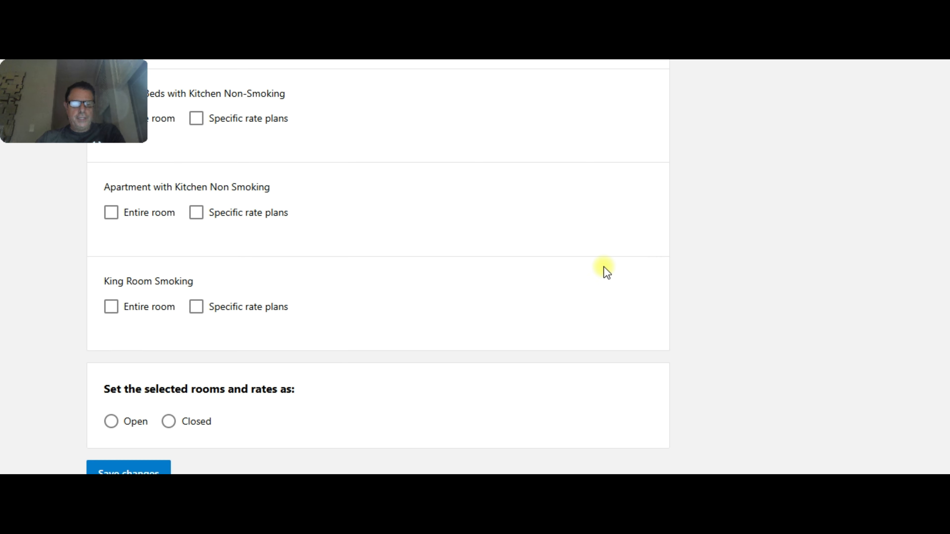
pyautogui.click(197, 307)
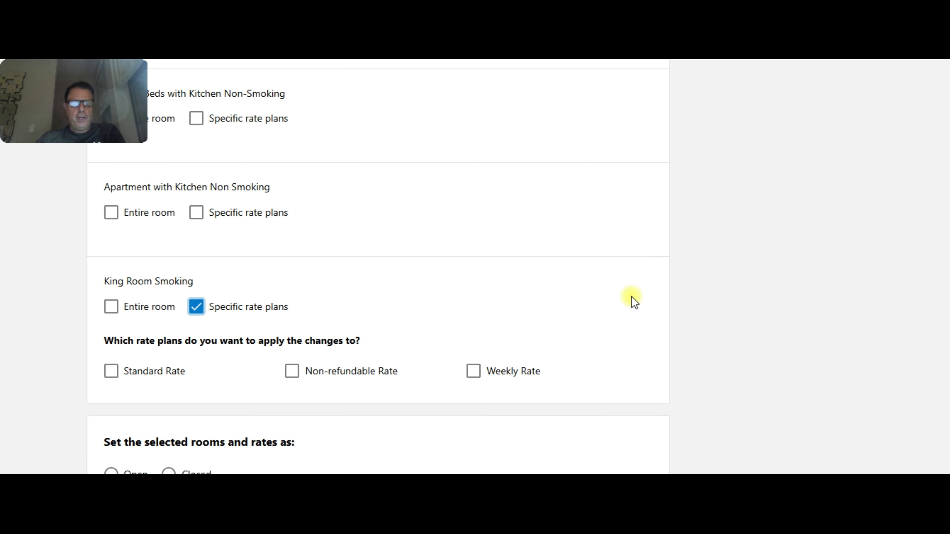
pyautogui.scroll(-2, 631, 297)
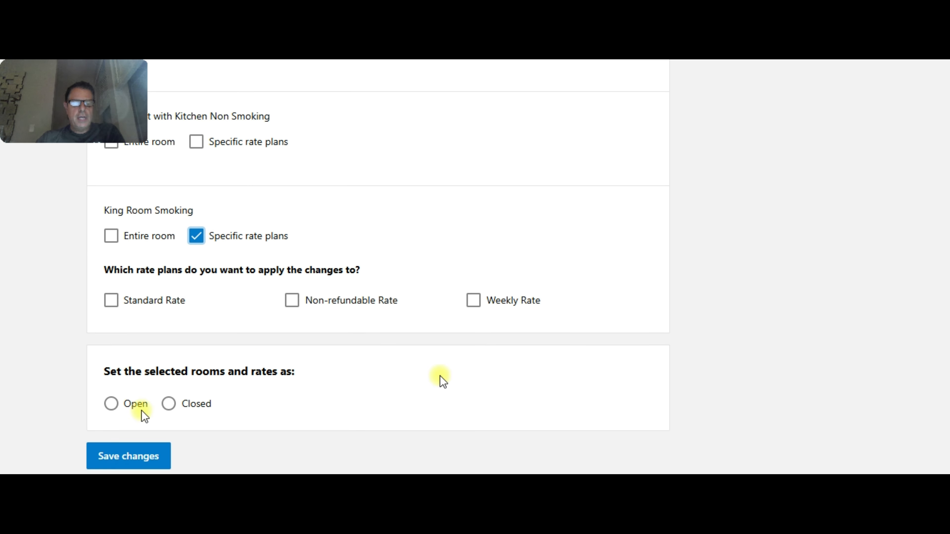
pyautogui.click(111, 302)
pyautogui.click(293, 302)
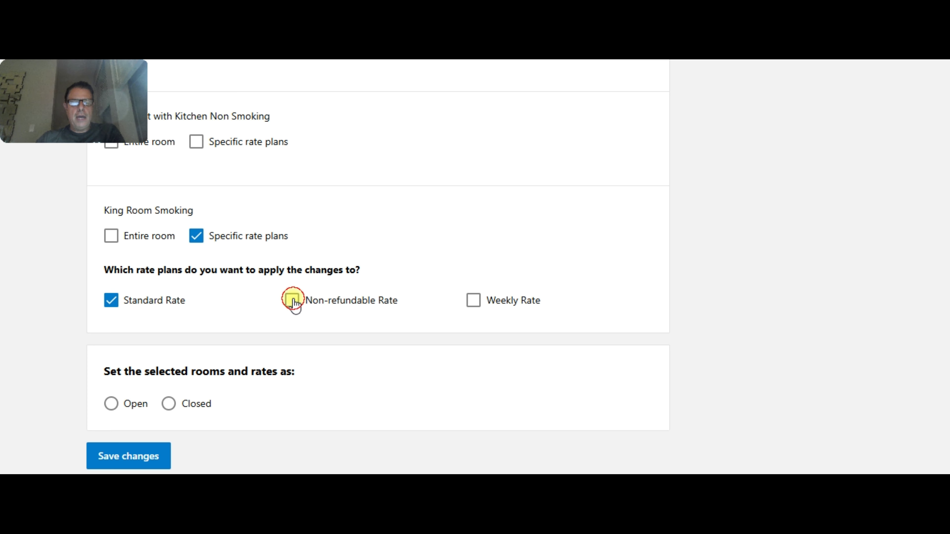
pyautogui.click(110, 404)
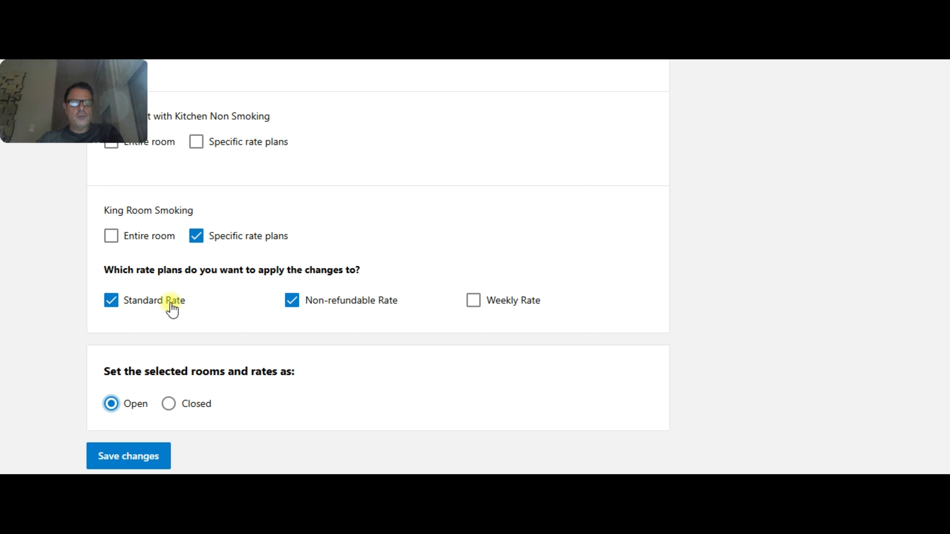
# - Restrict the reopening to a single day by setting the From and To dates to 2025-09-20
pyautogui.scroll(7, 337, 308)
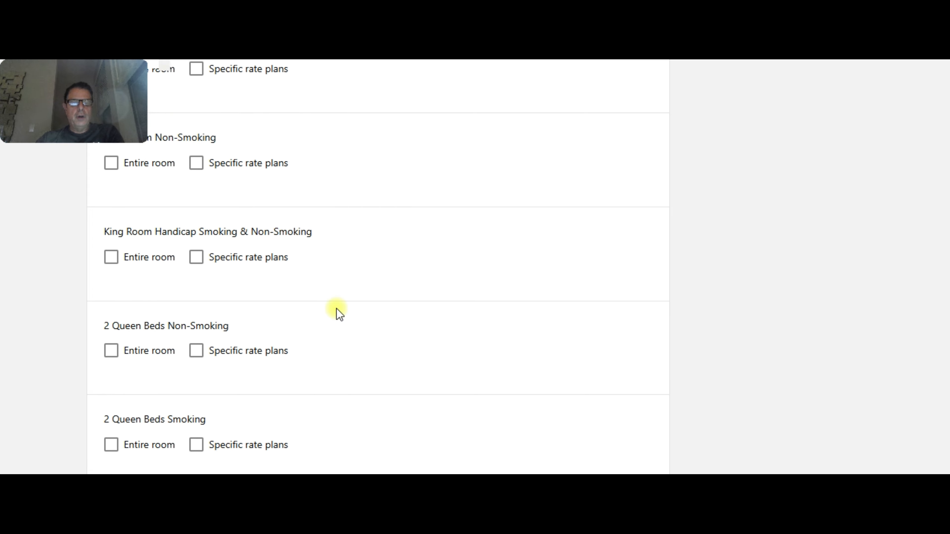
pyautogui.scroll(10, 338, 314)
pyautogui.click(427, 270)
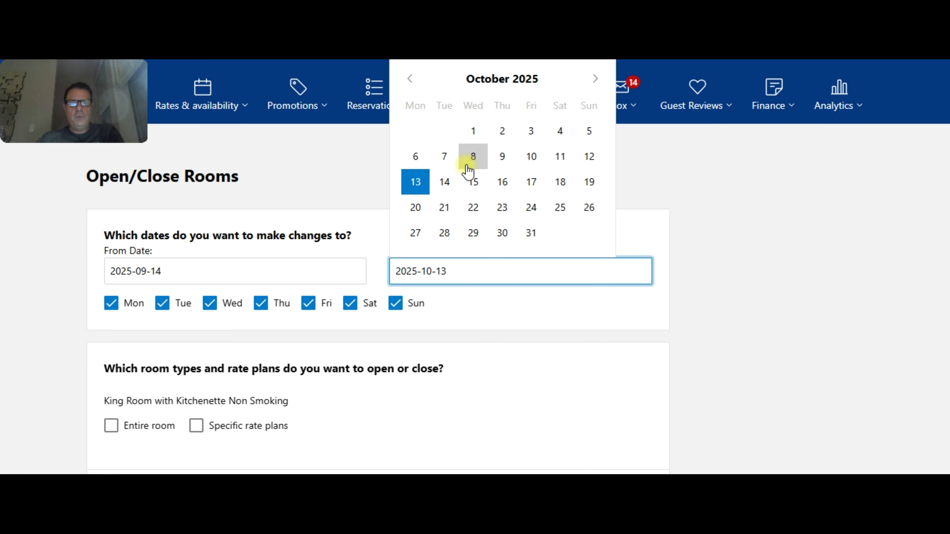
pyautogui.click(410, 79)
pyautogui.click(555, 189)
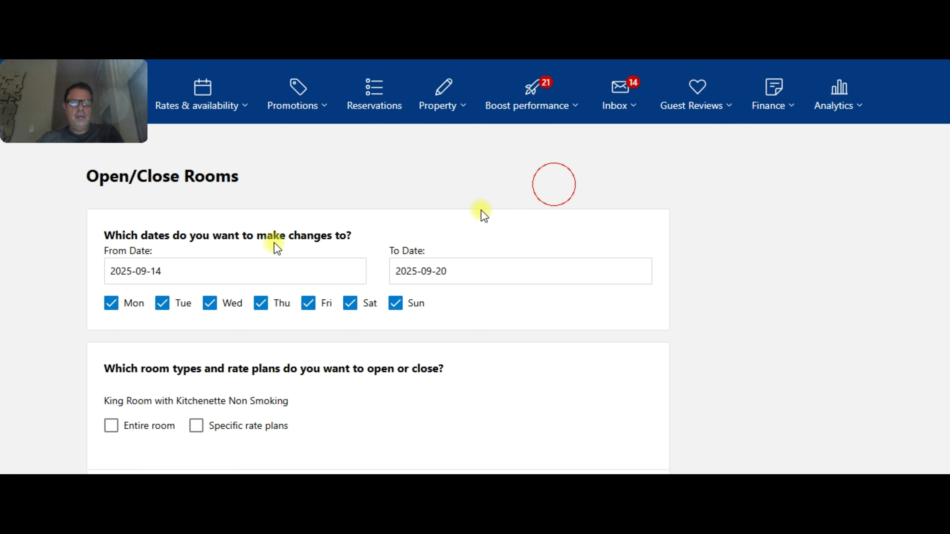
pyautogui.click(220, 266)
pyautogui.click(273, 181)
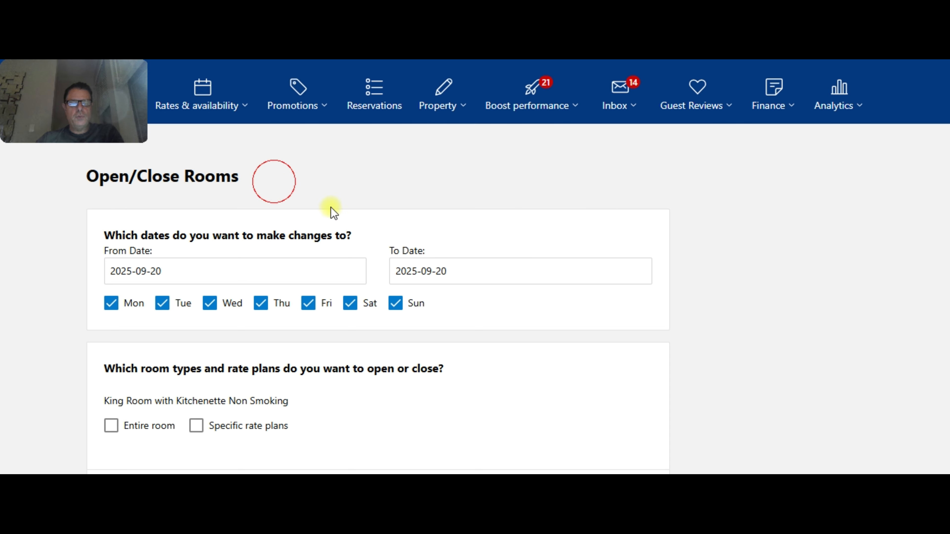
# - Save the changes that reopen the selected King Room Smoking rate plans
pyautogui.scroll(-5, 346, 330)
pyautogui.scroll(-10, 345, 329)
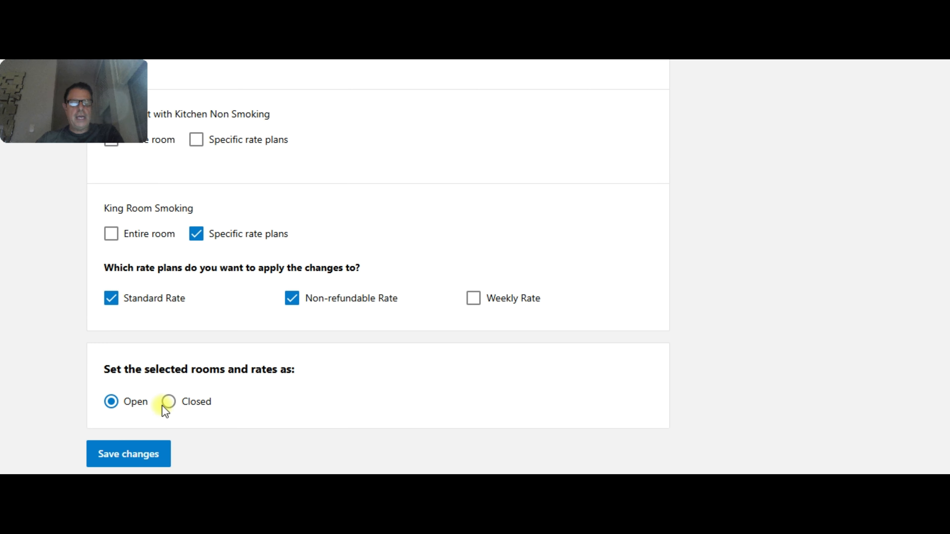
pyautogui.click(149, 448)
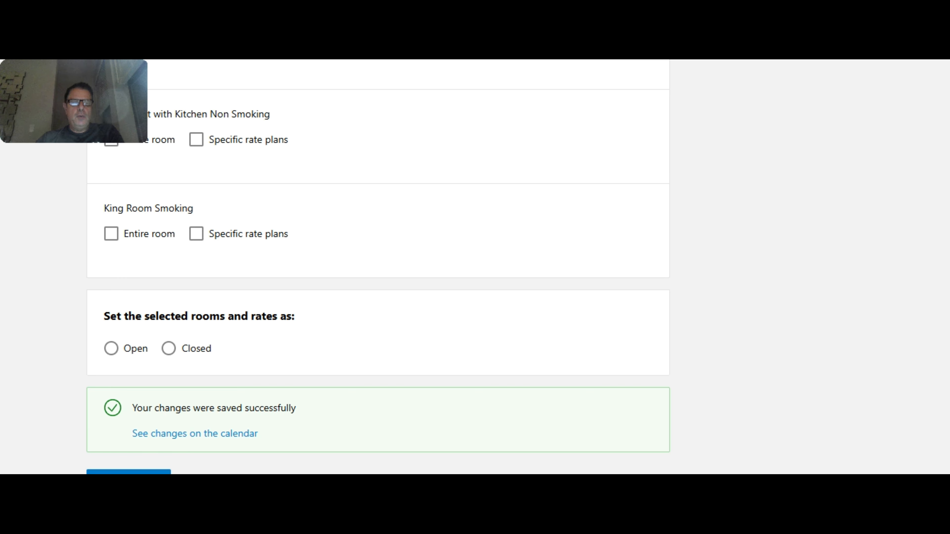
# - Reload the calendar and examine King Room Smoking's rate plans from 20 September 2025, including the Weekly Rate details
pyautogui.hotkey('ctrl', 'Tab')
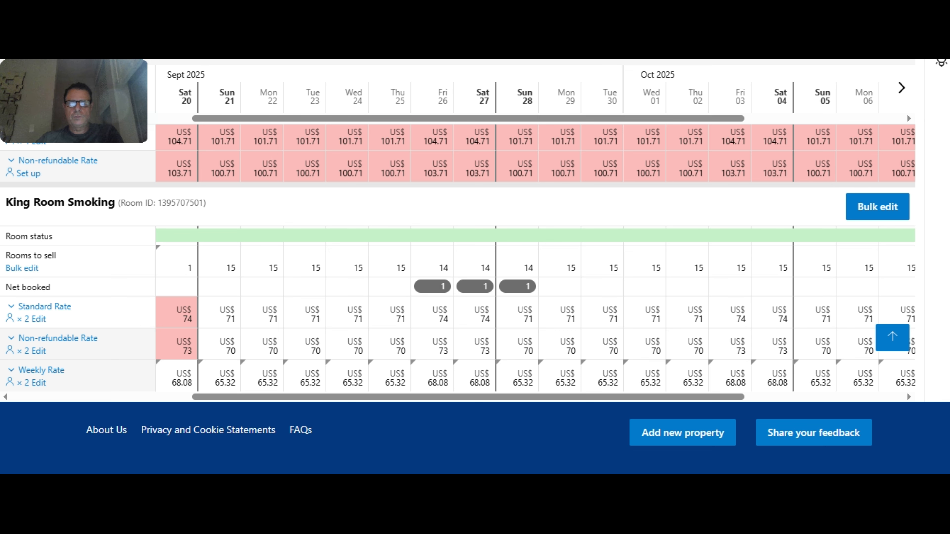
pyautogui.press('F5')
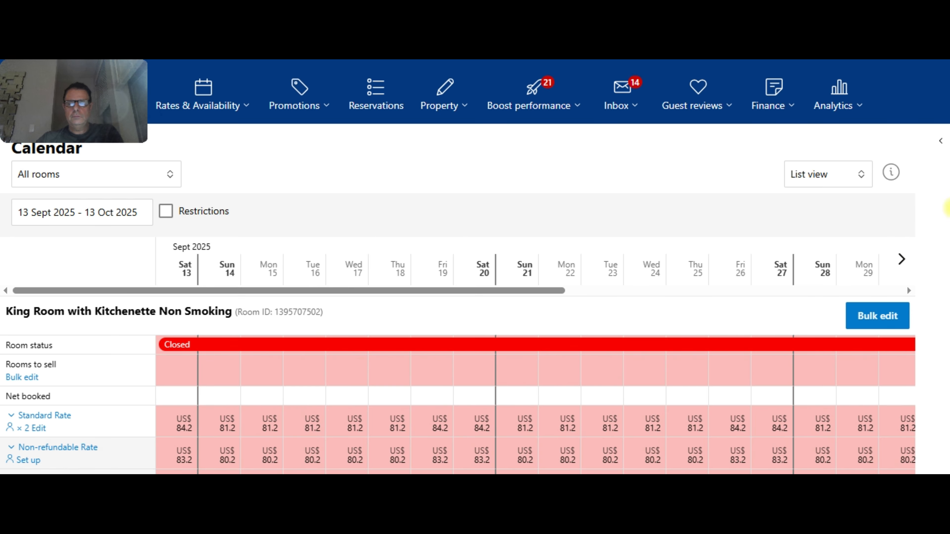
pyautogui.scroll(-10, 947, 208)
pyautogui.click(902, 90)
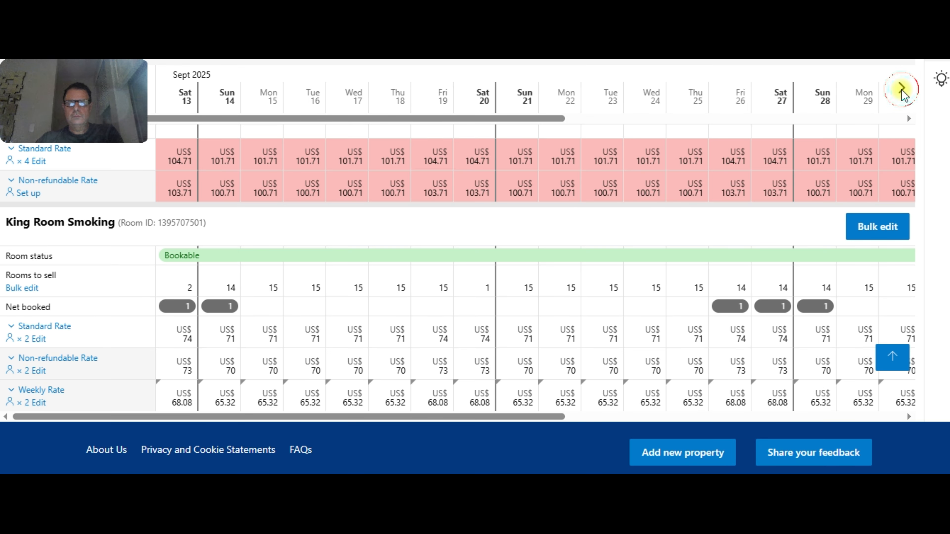
pyautogui.scroll(-2, 250, 248)
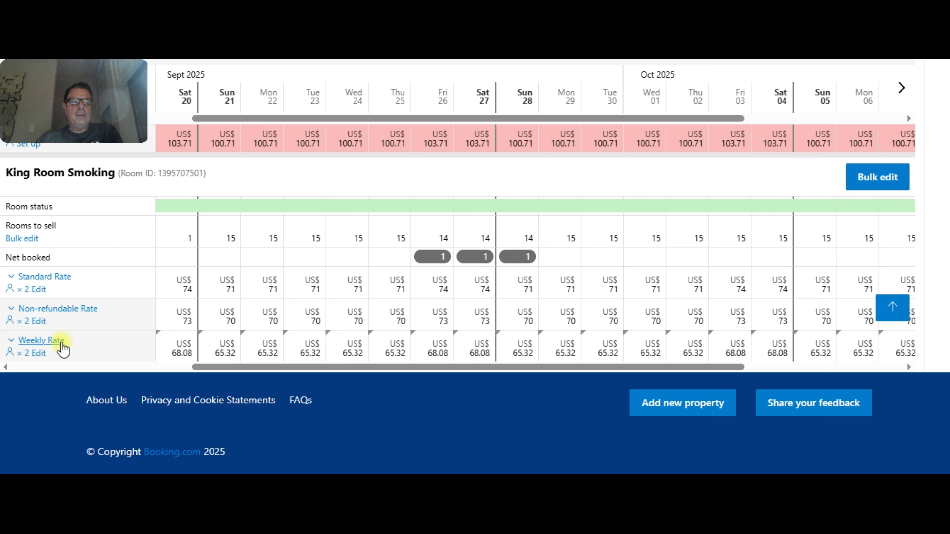
pyautogui.moveTo(63, 347)
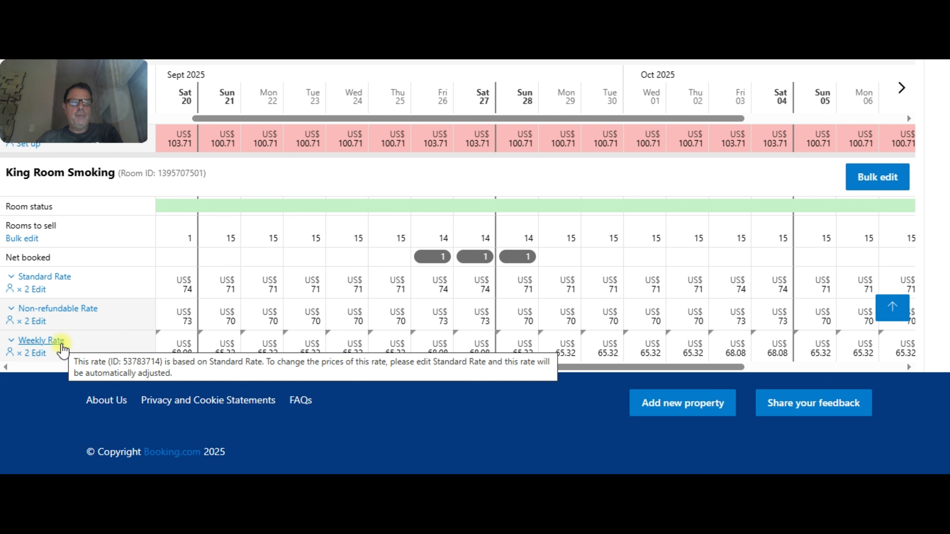